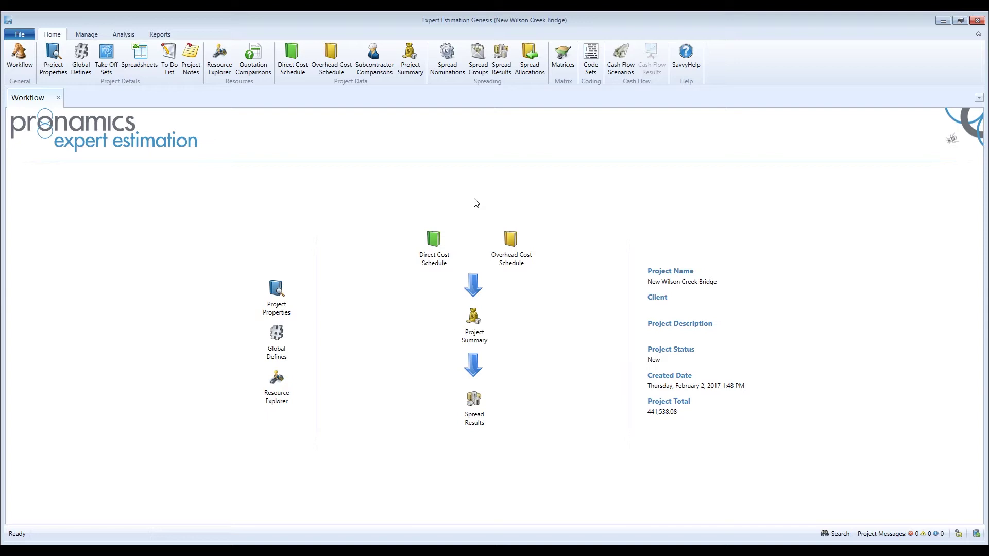
# Step: Lock the sell rate of item 1, Excavation and backfill for pier, in the project's spread nominations
pyautogui.click(453, 74)
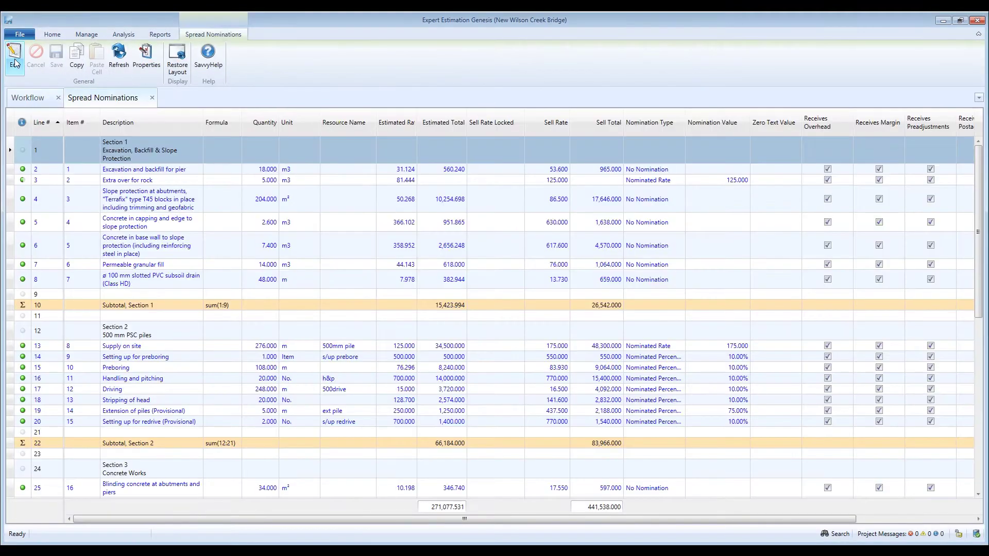
pyautogui.click(14, 60)
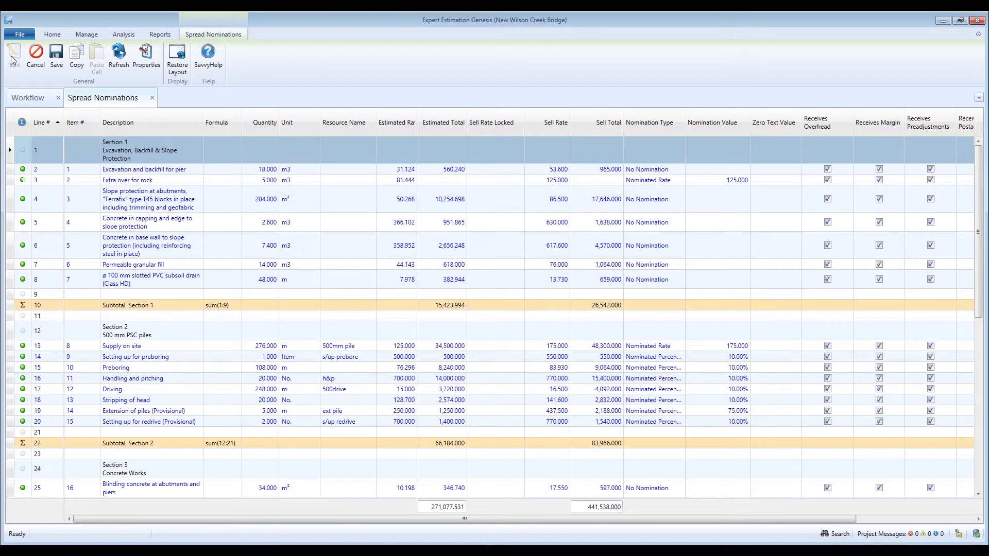
pyautogui.click(154, 61)
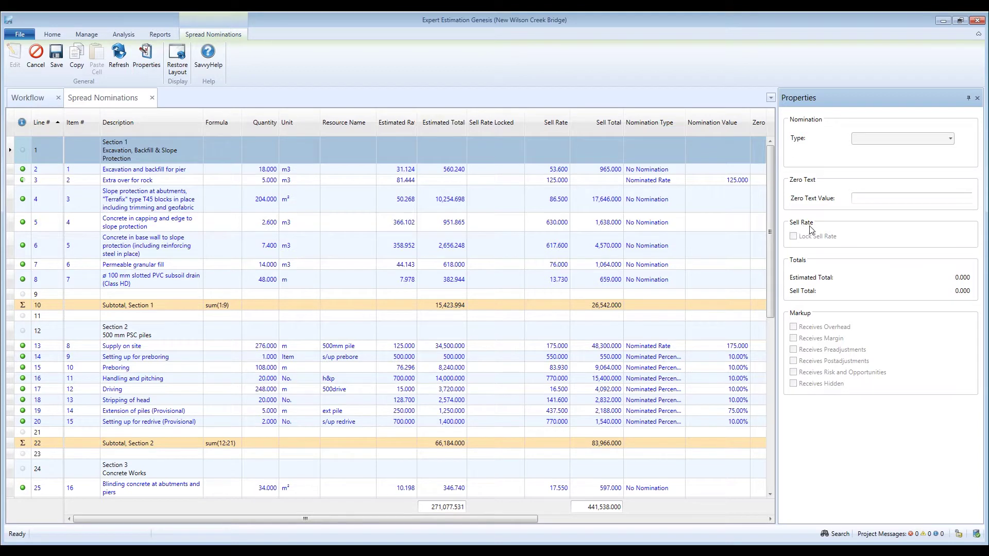
pyautogui.click(542, 173)
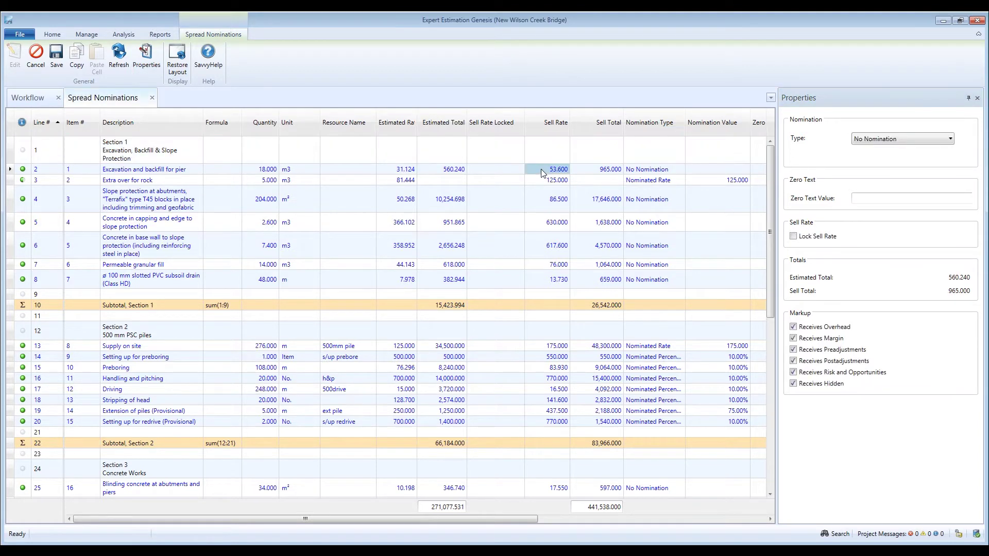
pyautogui.click(794, 237)
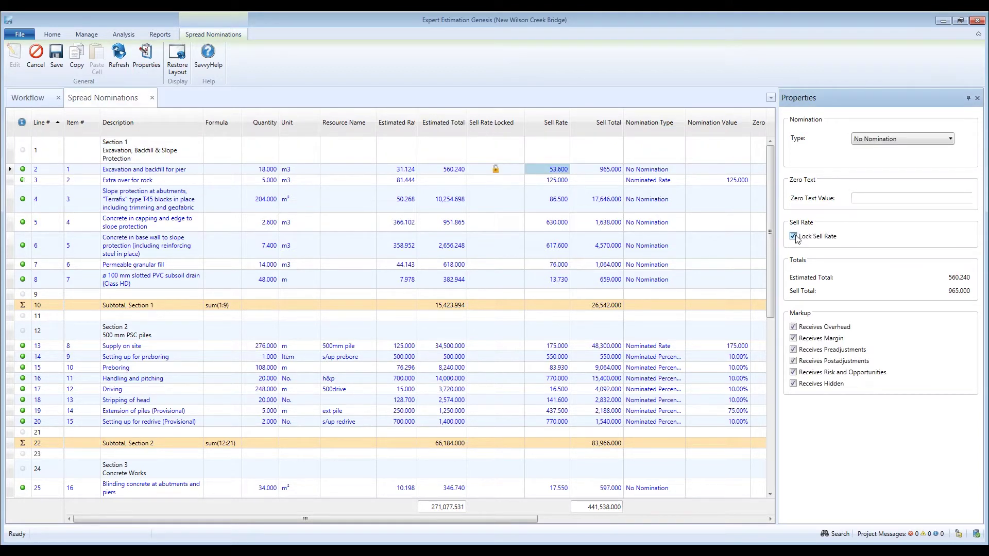
# Step: Lock and save the sell rates of lines 3 to 8 in Section 1, refresh the spread, and close the properties
pyautogui.moveTo(512, 179); pyautogui.dragTo(515, 280)
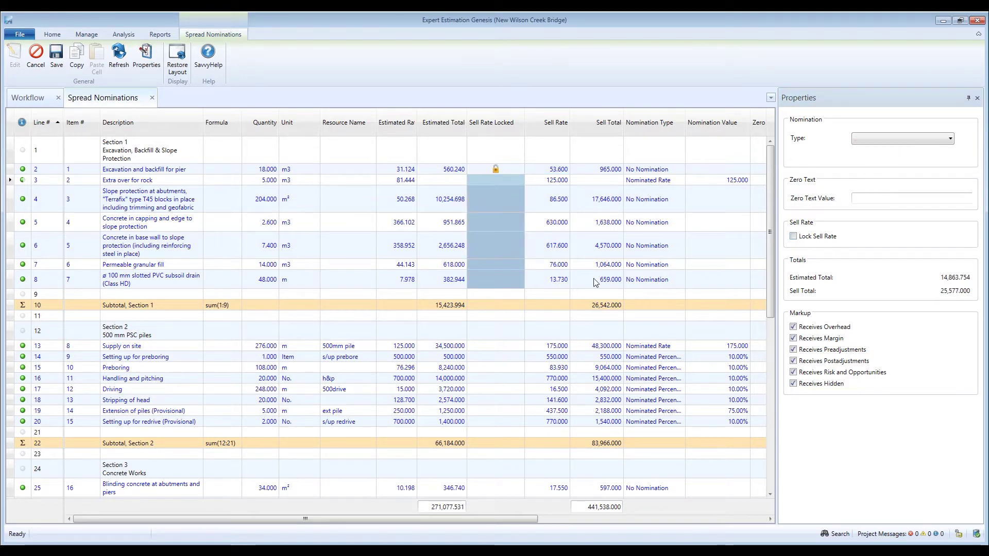
pyautogui.click(793, 236)
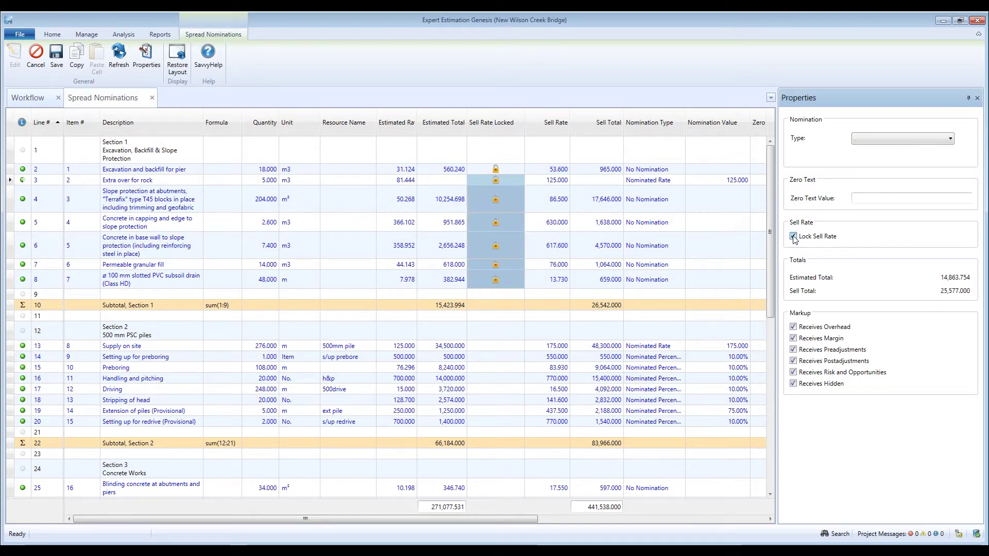
pyautogui.click(57, 57)
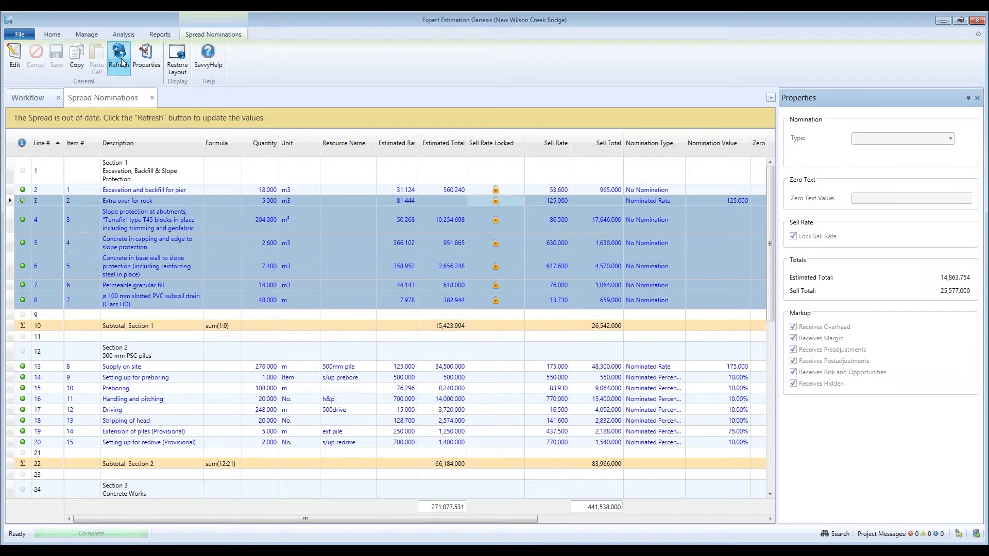
pyautogui.click(119, 56)
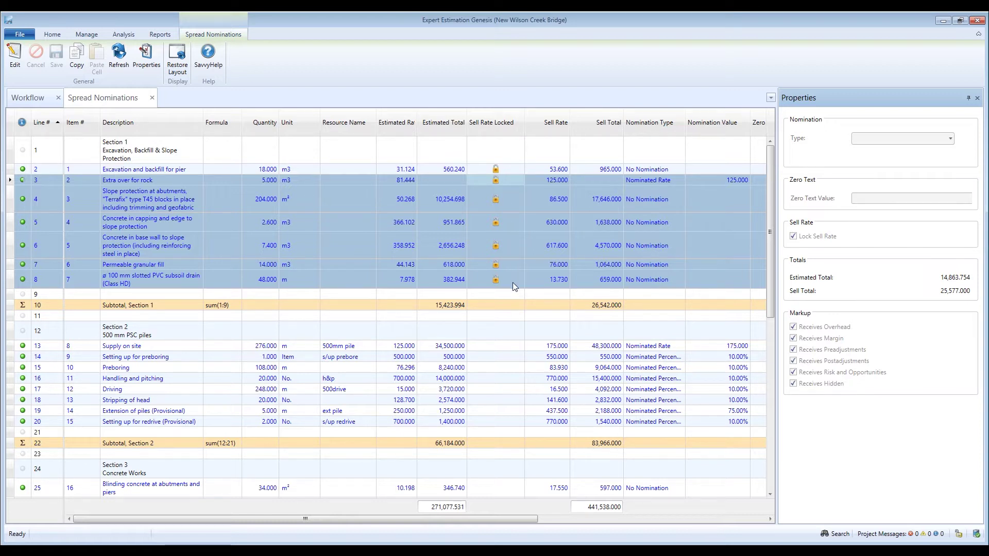
pyautogui.scroll(-8, 512, 282)
pyautogui.scroll(8, 512, 286)
pyautogui.click(512, 282)
pyautogui.click(977, 97)
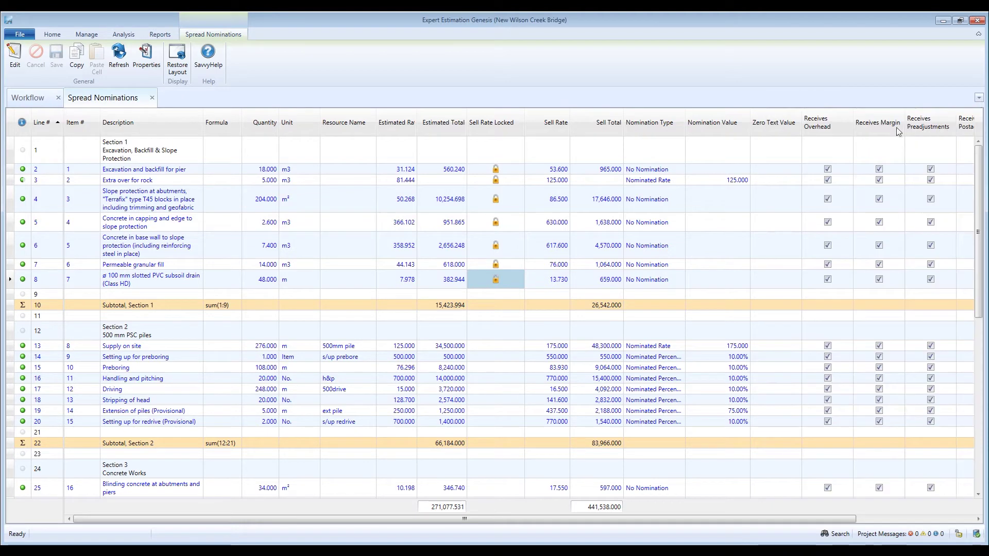
# Step: Unlock the sell rates of lines 3 to 8 in Section 1 and save the spread nominations
pyautogui.moveTo(512, 178); pyautogui.dragTo(512, 280)
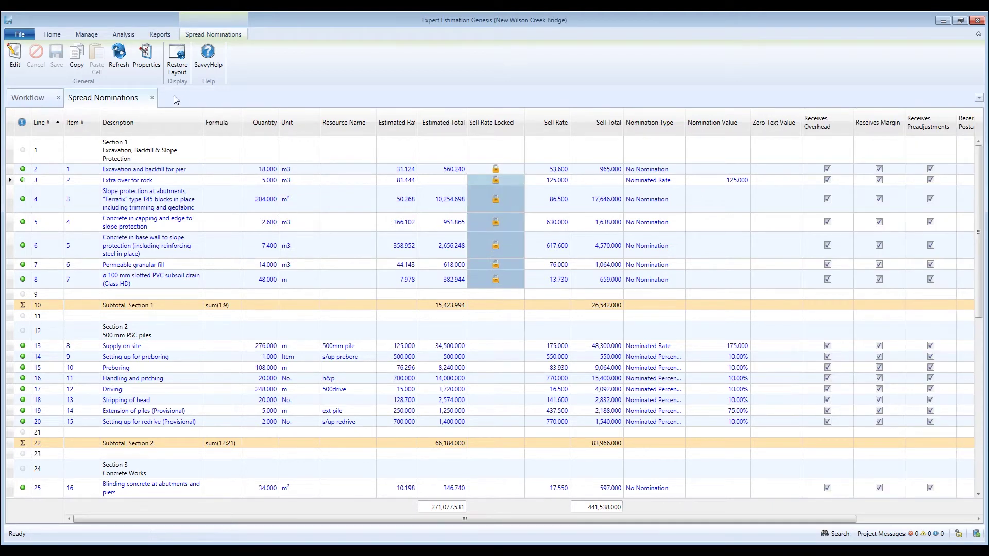
pyautogui.click(15, 55)
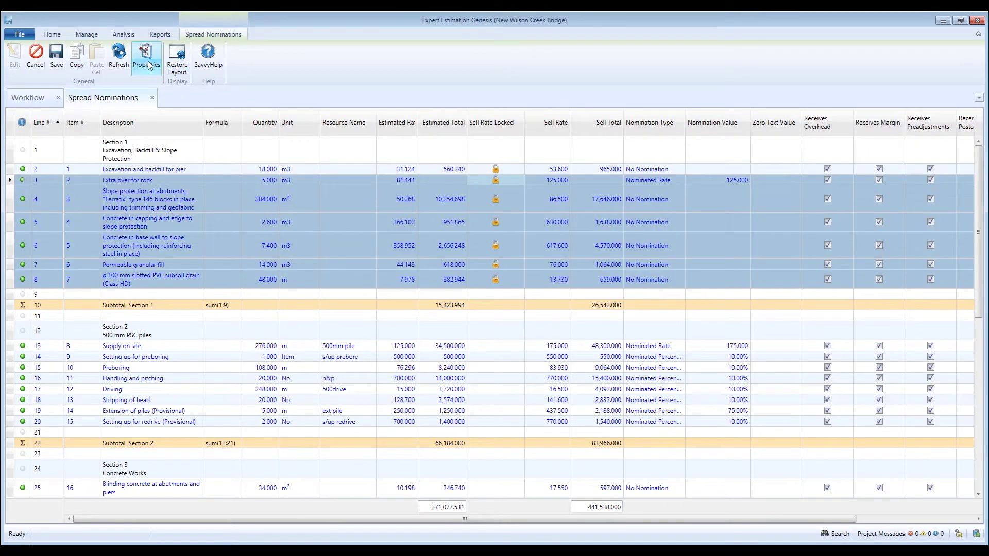
pyautogui.click(147, 59)
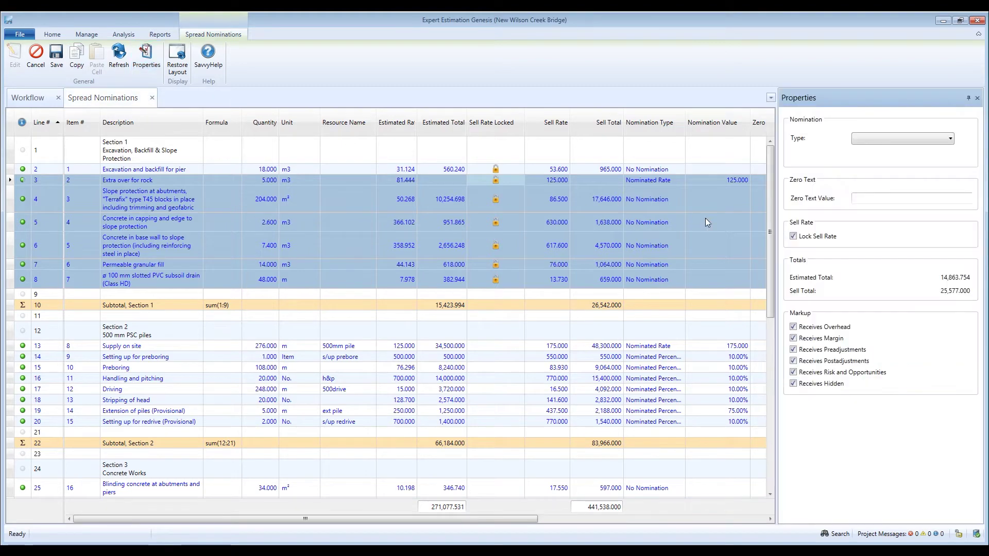
pyautogui.click(804, 239)
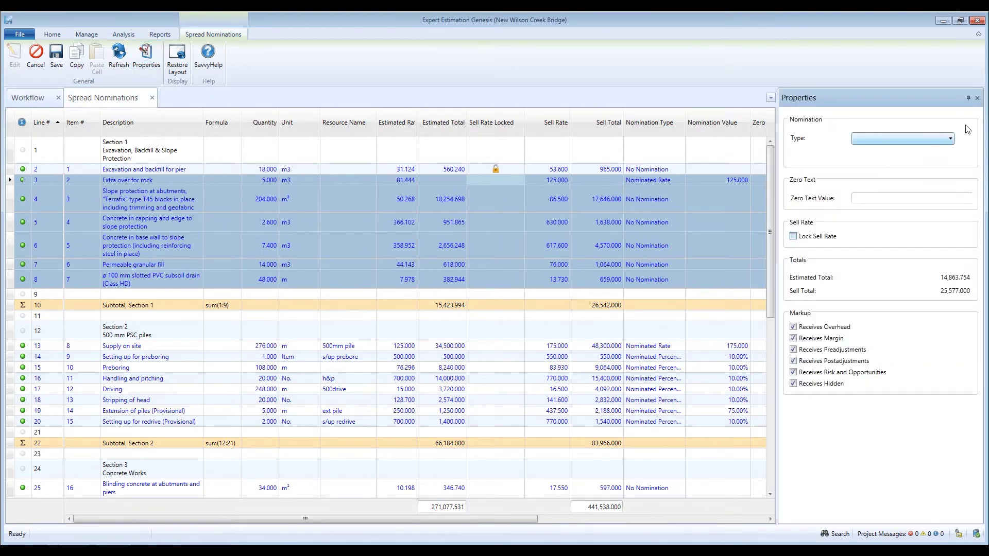
pyautogui.click(977, 98)
pyautogui.click(56, 59)
pyautogui.click(531, 170)
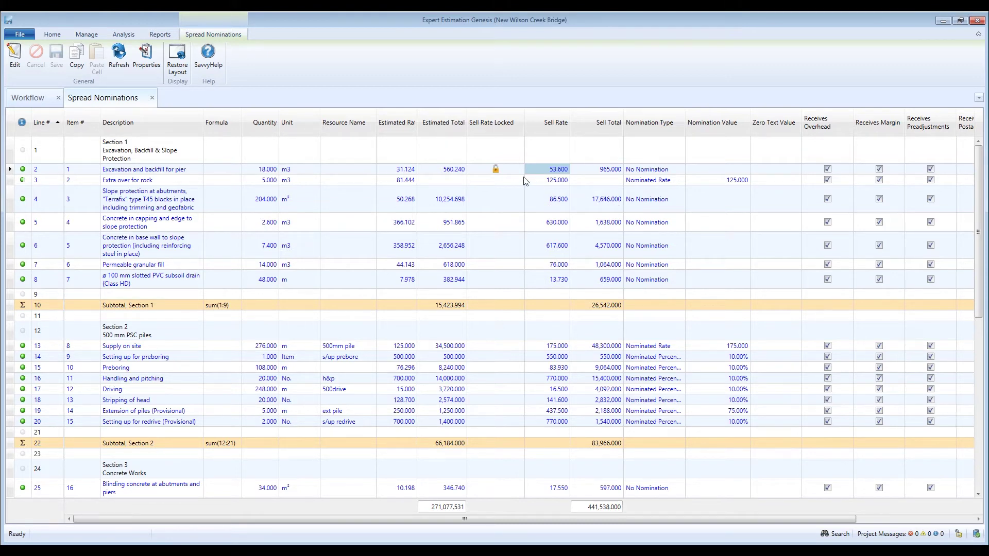
pyautogui.click(501, 168)
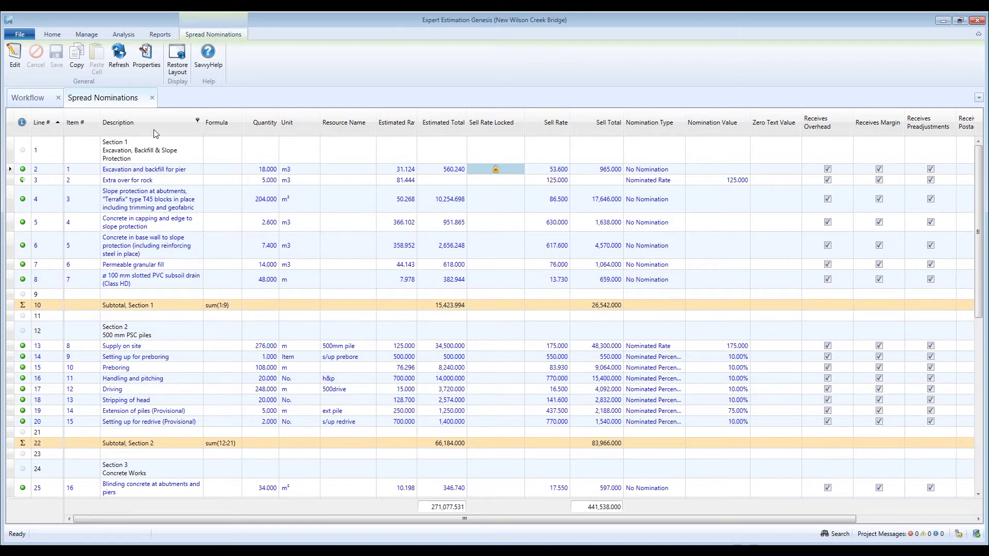
# Step: Set the Margin Adjustment in the project summary to 50,000 and save it
pyautogui.click(42, 100)
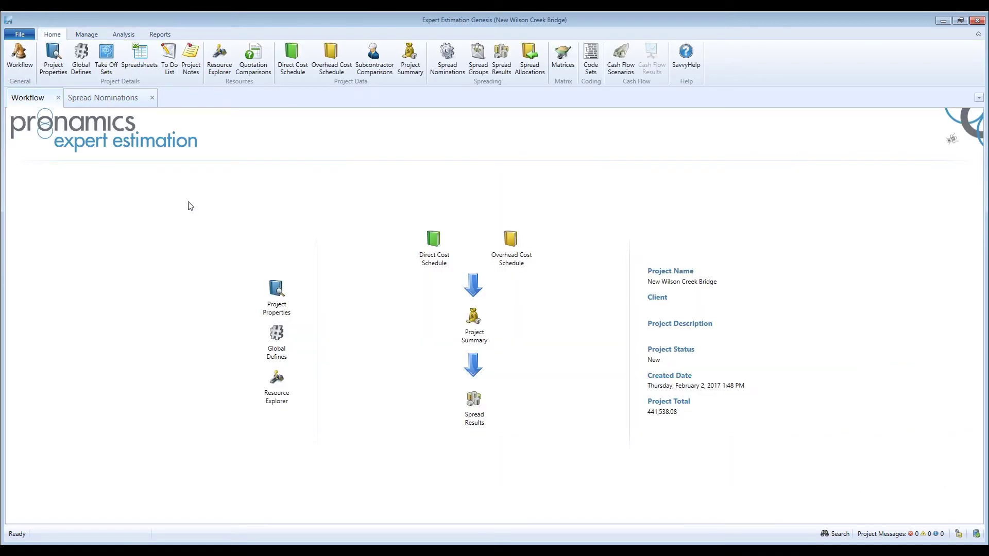
pyautogui.click(471, 320)
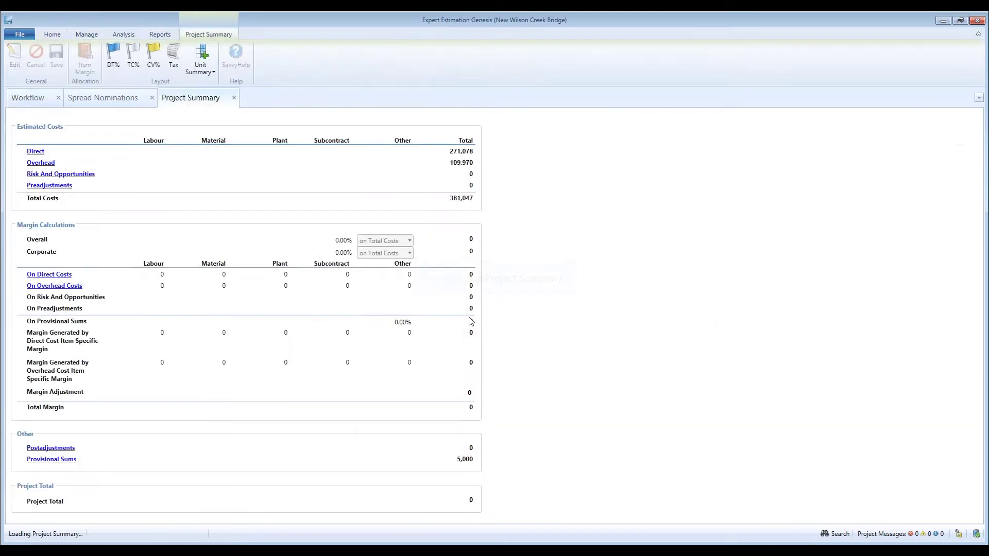
pyautogui.click(13, 58)
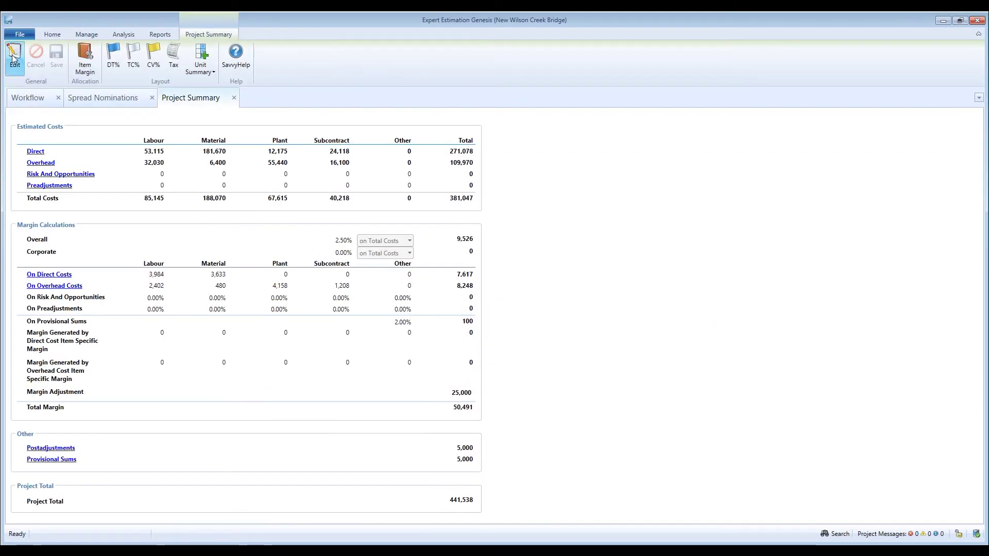
pyautogui.click(455, 393)
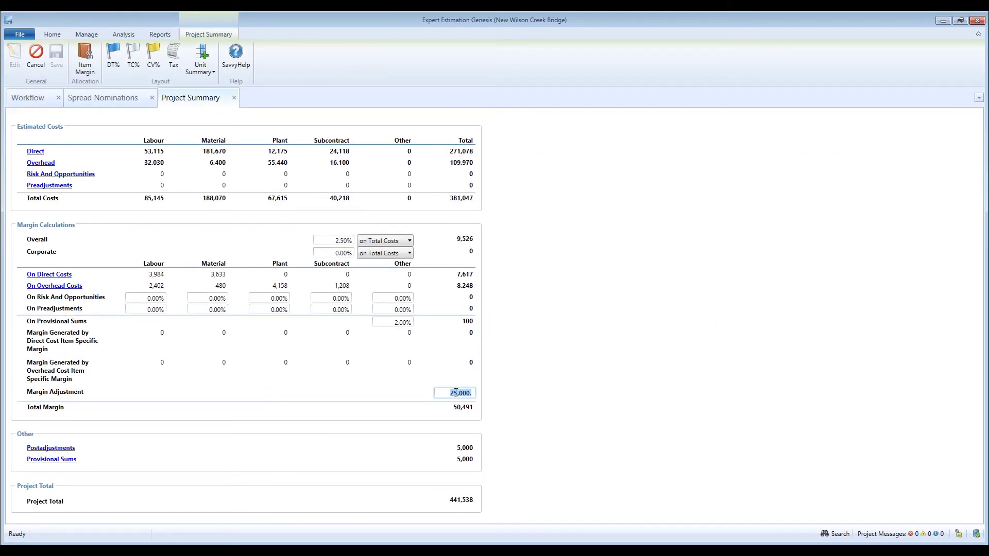
pyautogui.write('50')
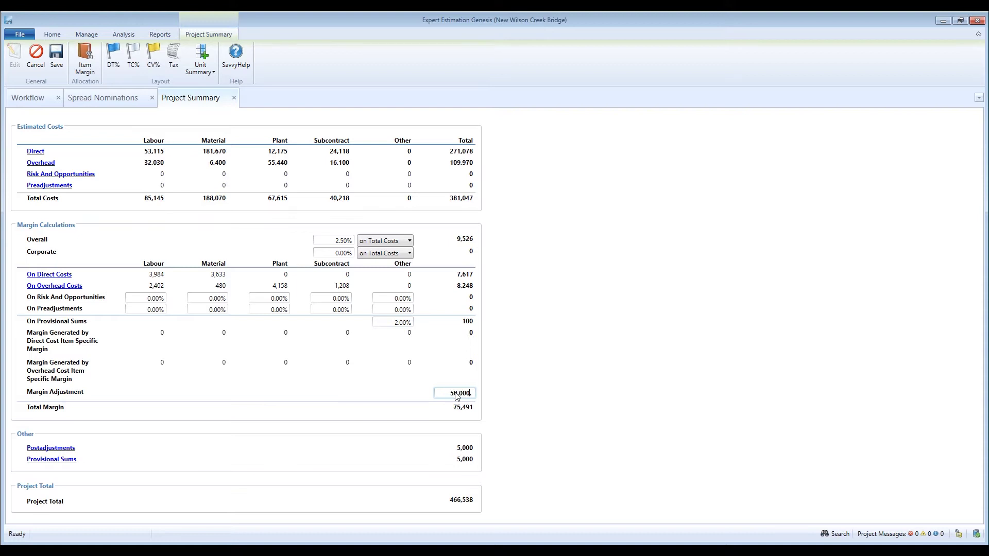
pyautogui.click(57, 61)
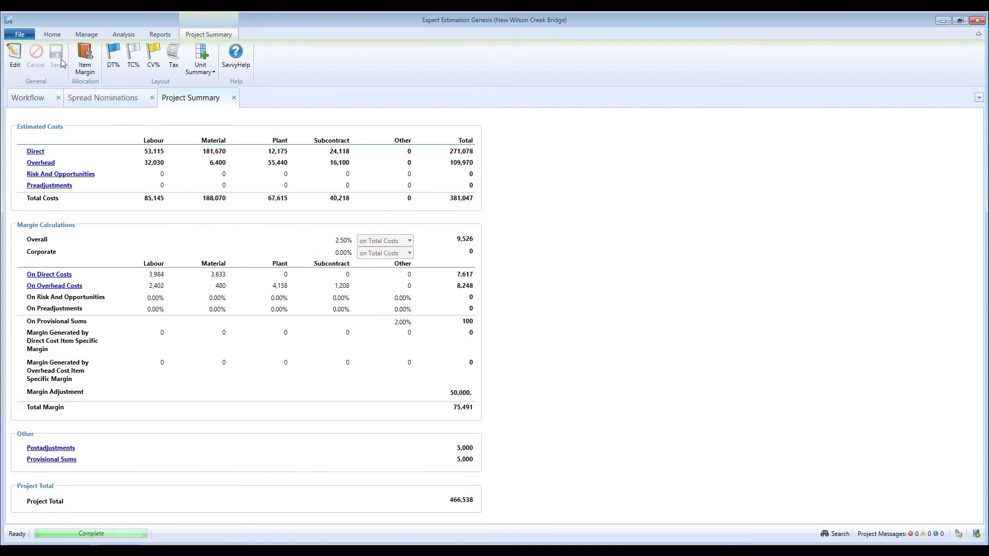
# Step: Open the project's spread results and refresh them to apply the changed margin
pyautogui.click(28, 98)
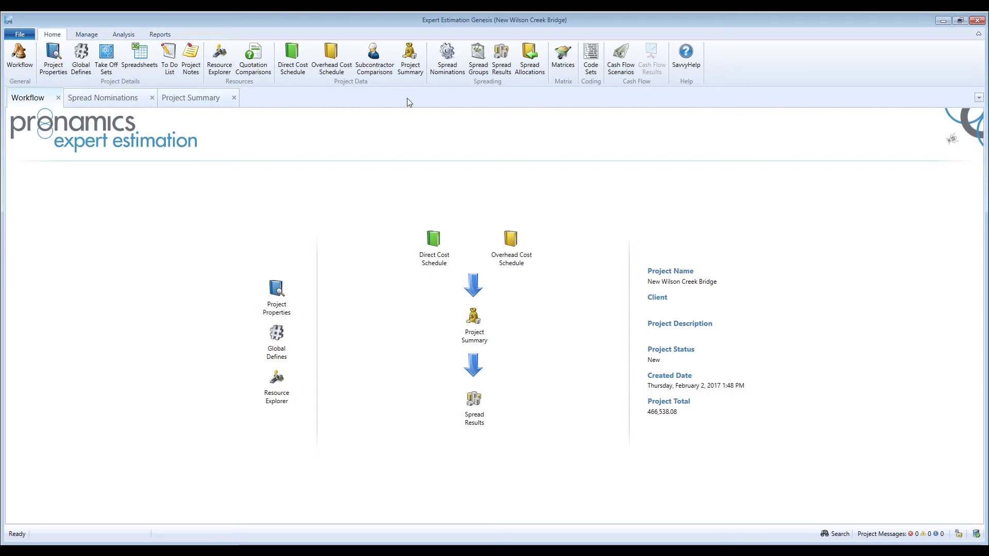
pyautogui.click(506, 66)
pyautogui.click(17, 59)
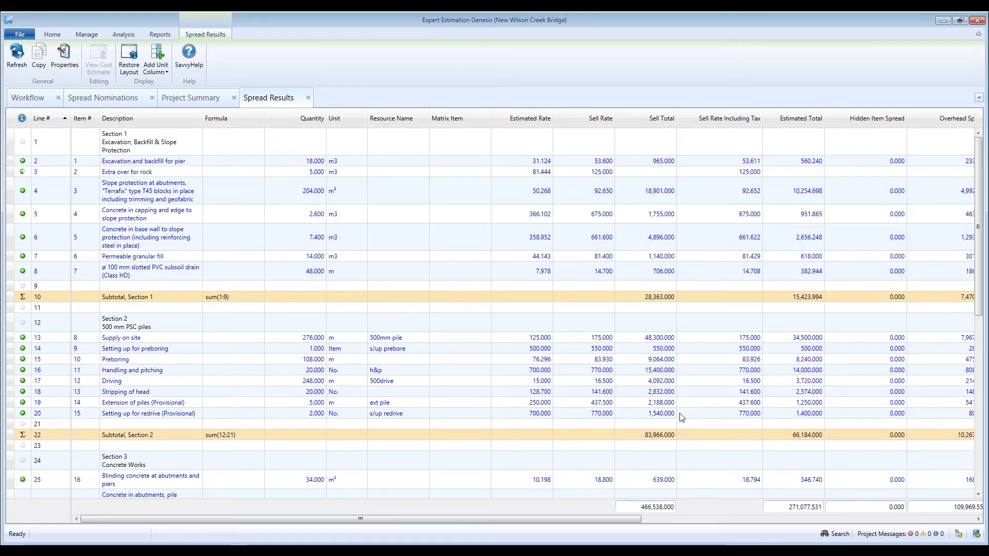
# Step: Unlock and save the sell rate of item 1, Excavation and backfill for pier, and refresh both the spread nominations and spread results
pyautogui.click(103, 97)
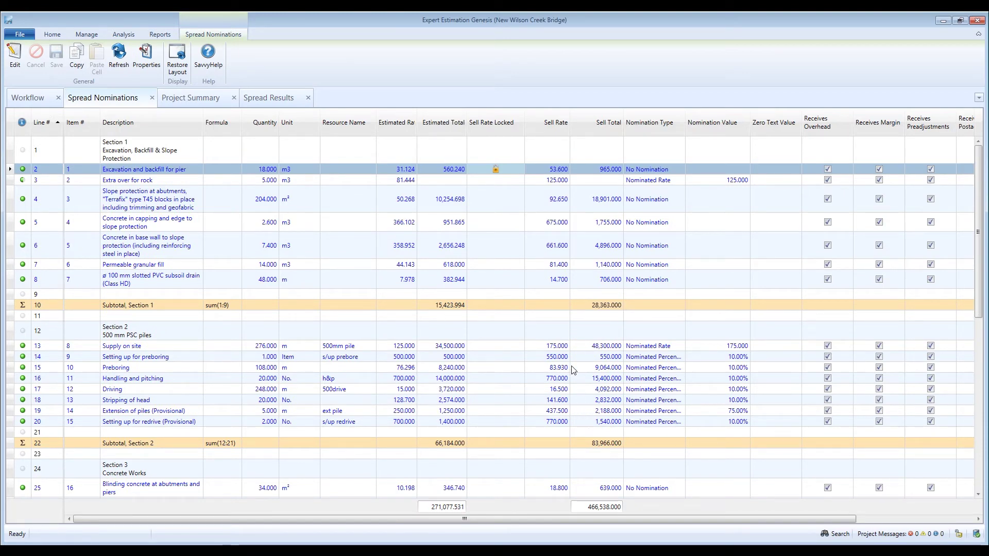
pyautogui.click(490, 170)
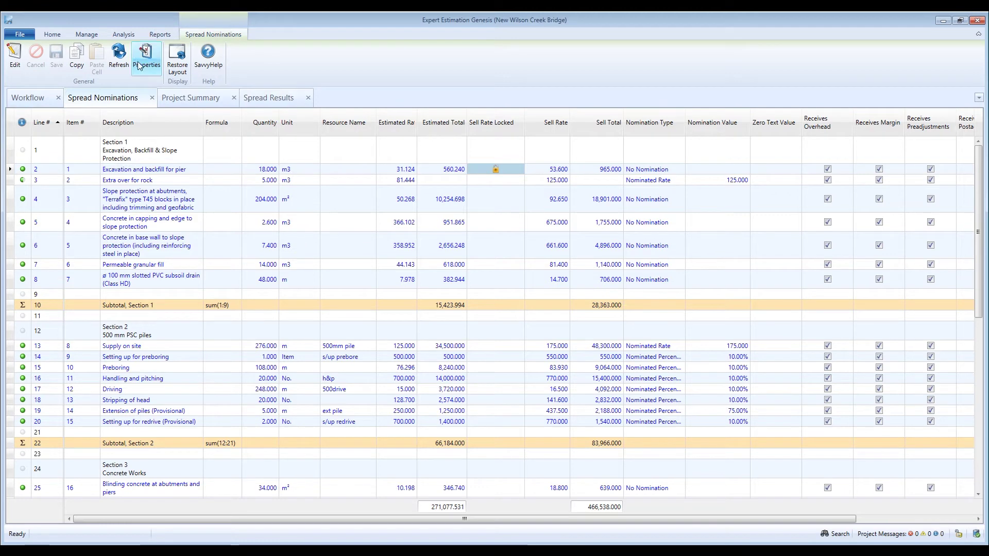
pyautogui.click(14, 55)
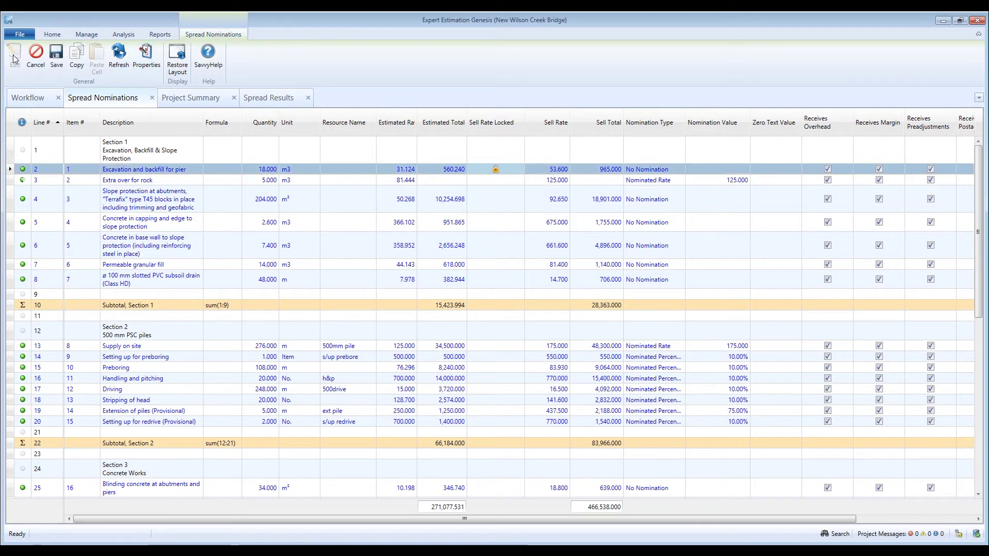
pyautogui.click(150, 60)
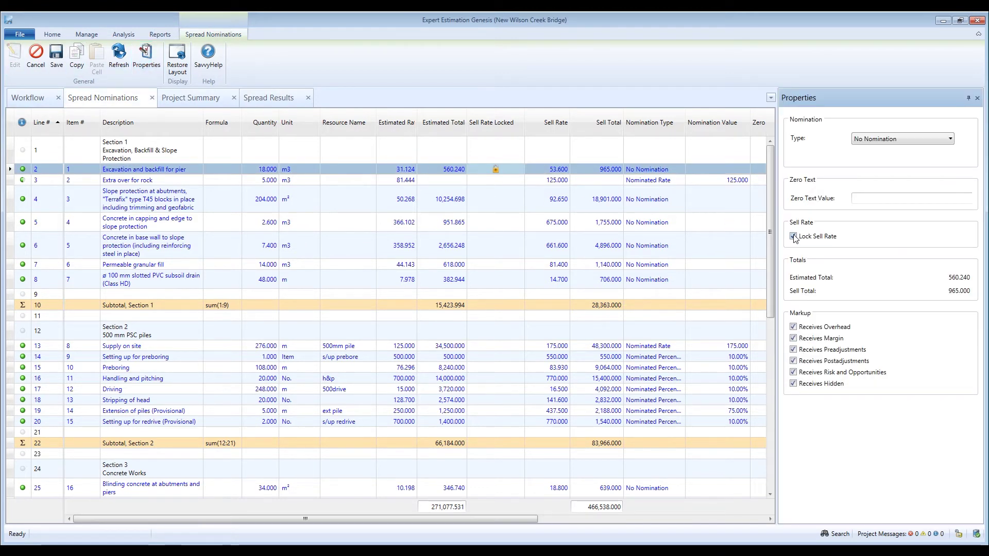
pyautogui.click(59, 60)
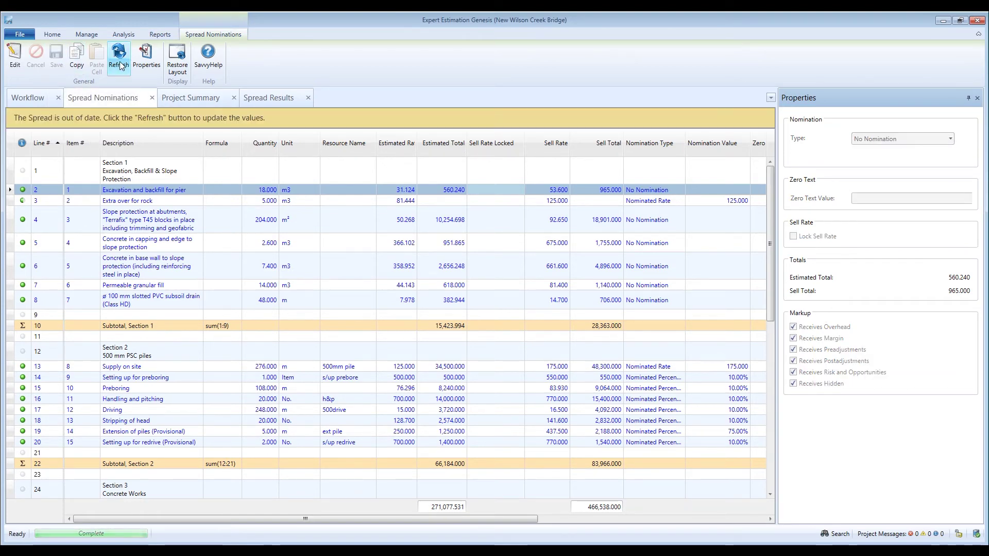
pyautogui.click(119, 61)
pyautogui.click(268, 98)
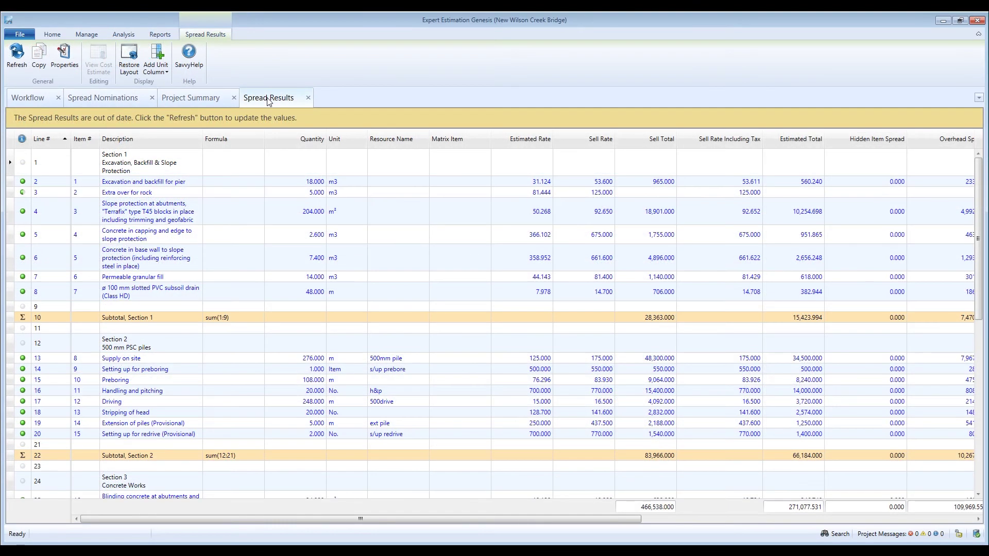
pyautogui.click(16, 54)
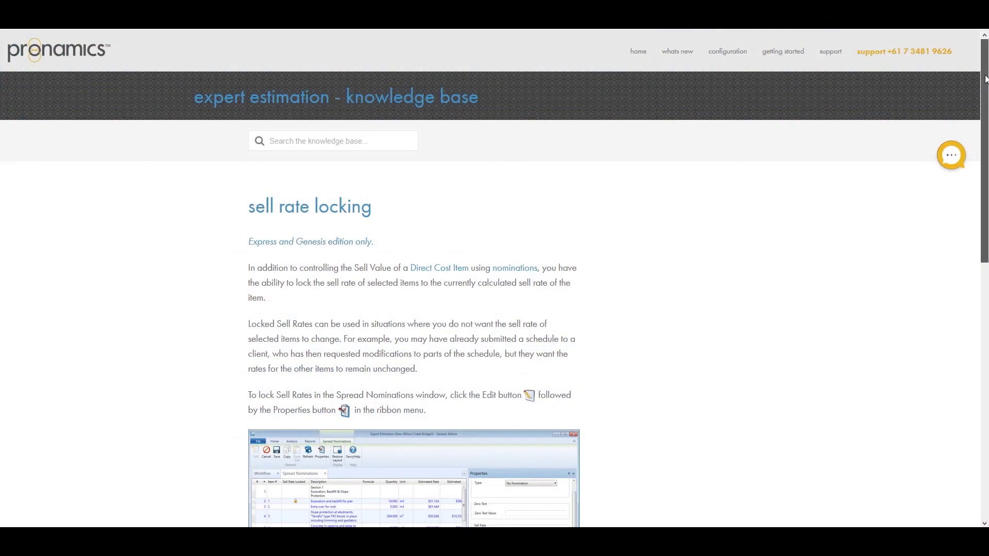
# Step: Read through the knowledge base articles on sell rate locking and sell rates on resources
pyautogui.scroll(-1, 985, 102)
pyautogui.moveTo(985, 102); pyautogui.dragTo(986, 320)
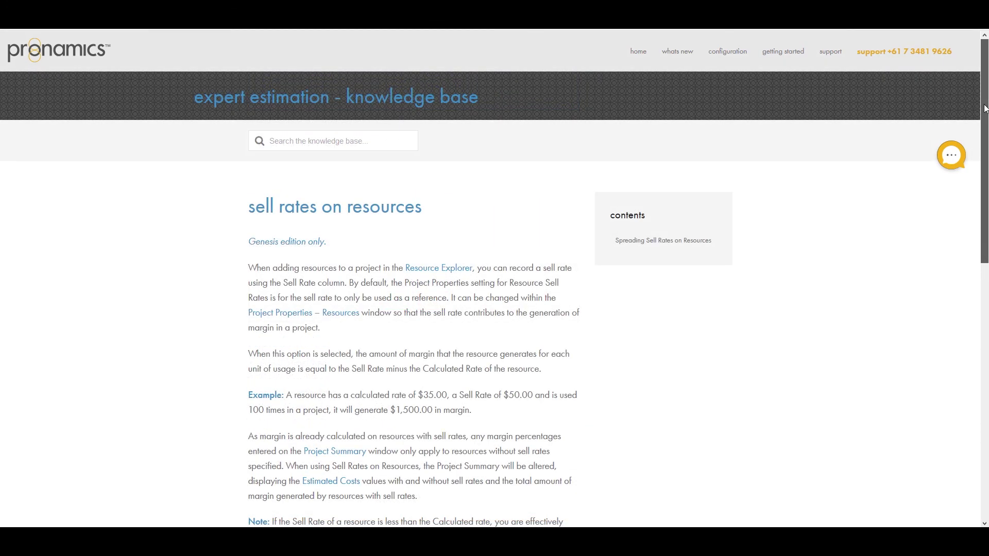
pyautogui.moveTo(985, 108); pyautogui.dragTo(984, 279)
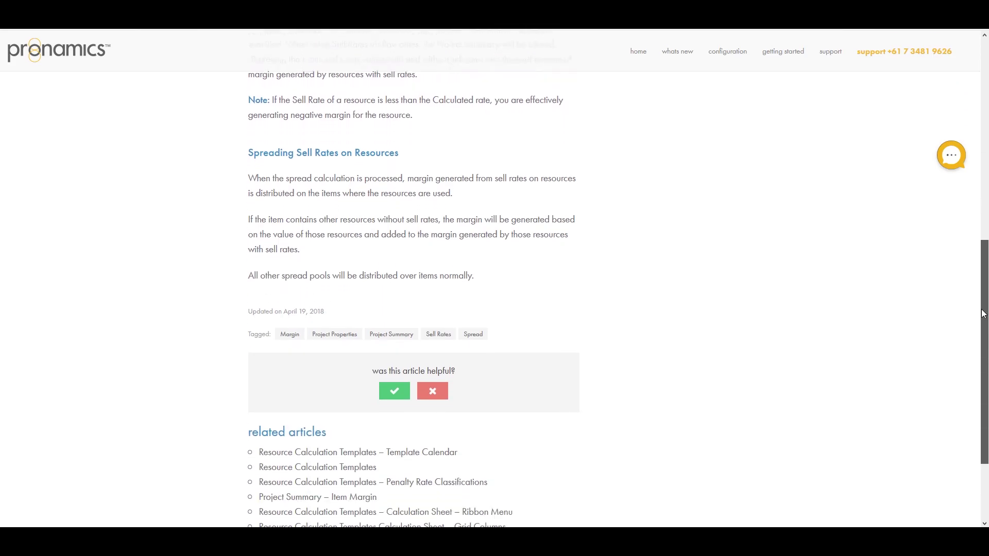